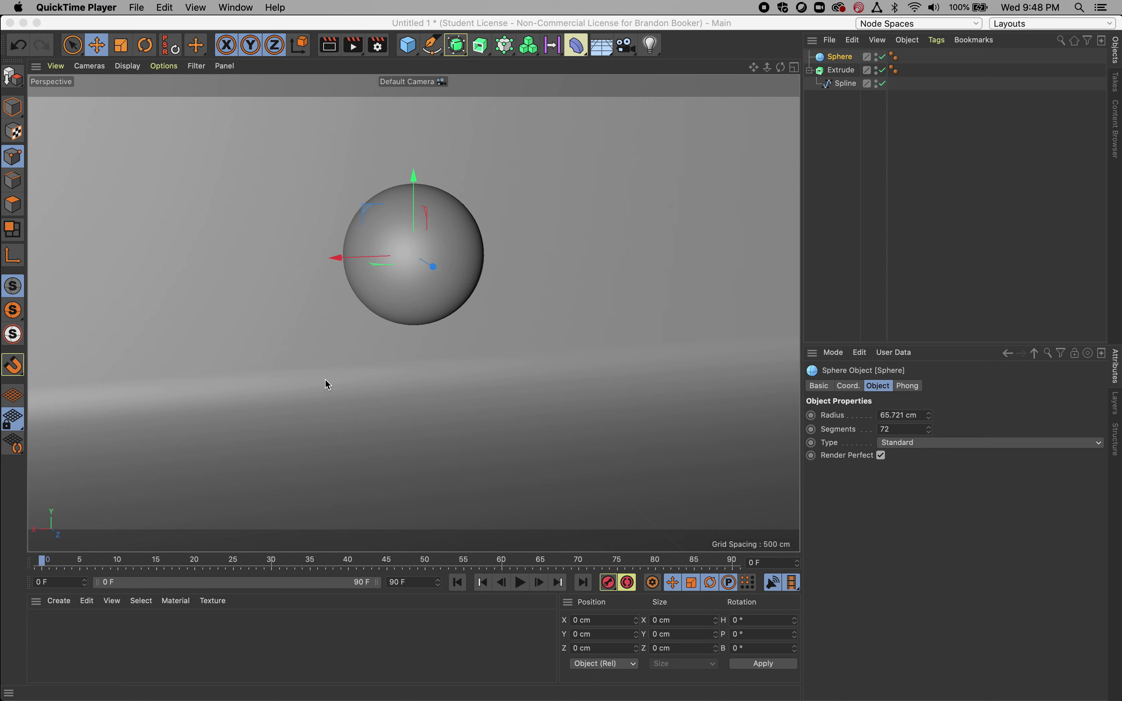
Step: Create a new material, Mat, and set its colour to light cyan (R 154, G 236, B 247)
double_click(44, 640)
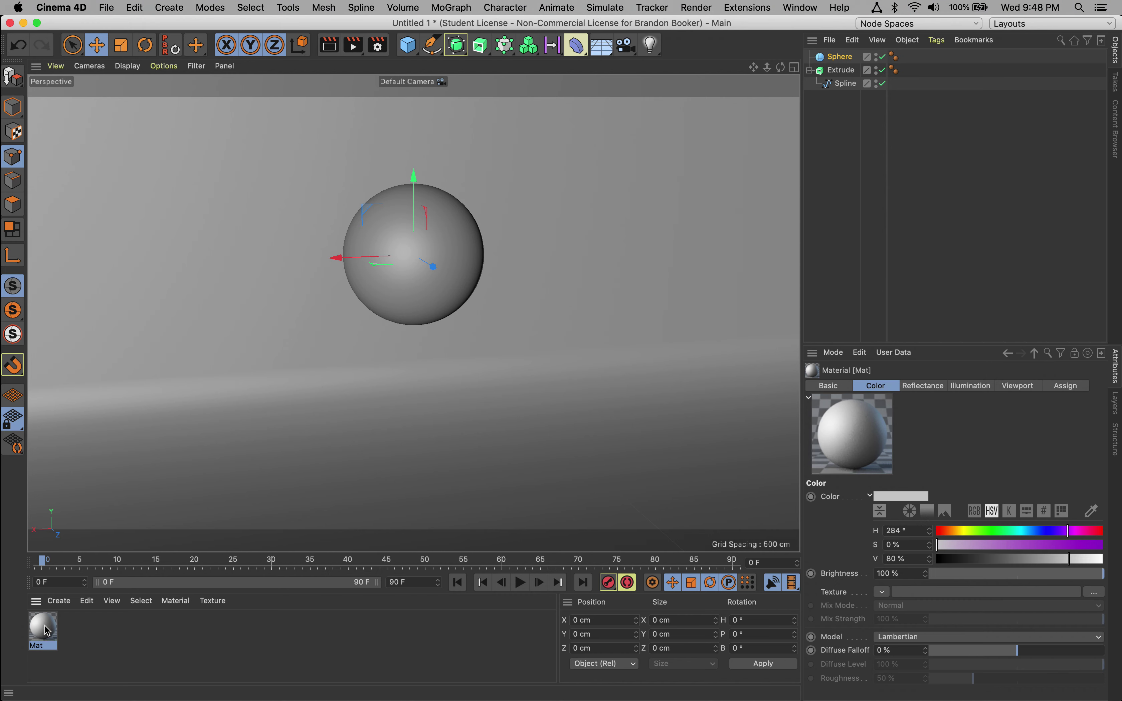
double_click(44, 629)
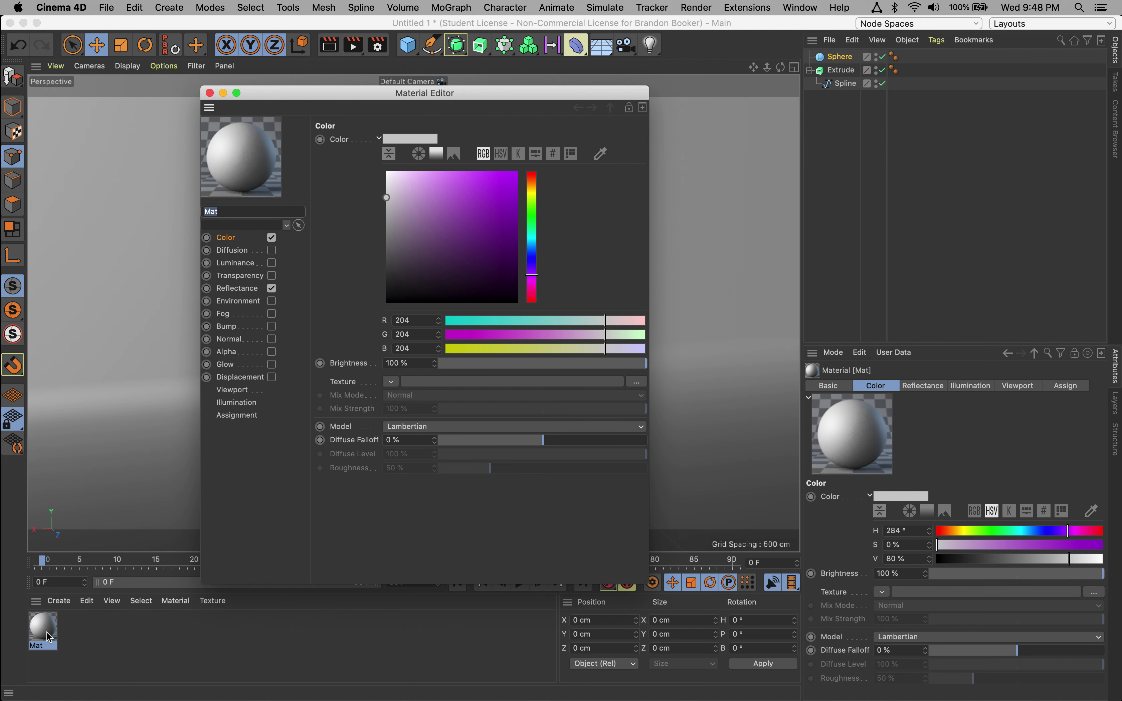
left_click(228, 238)
left_click(532, 216)
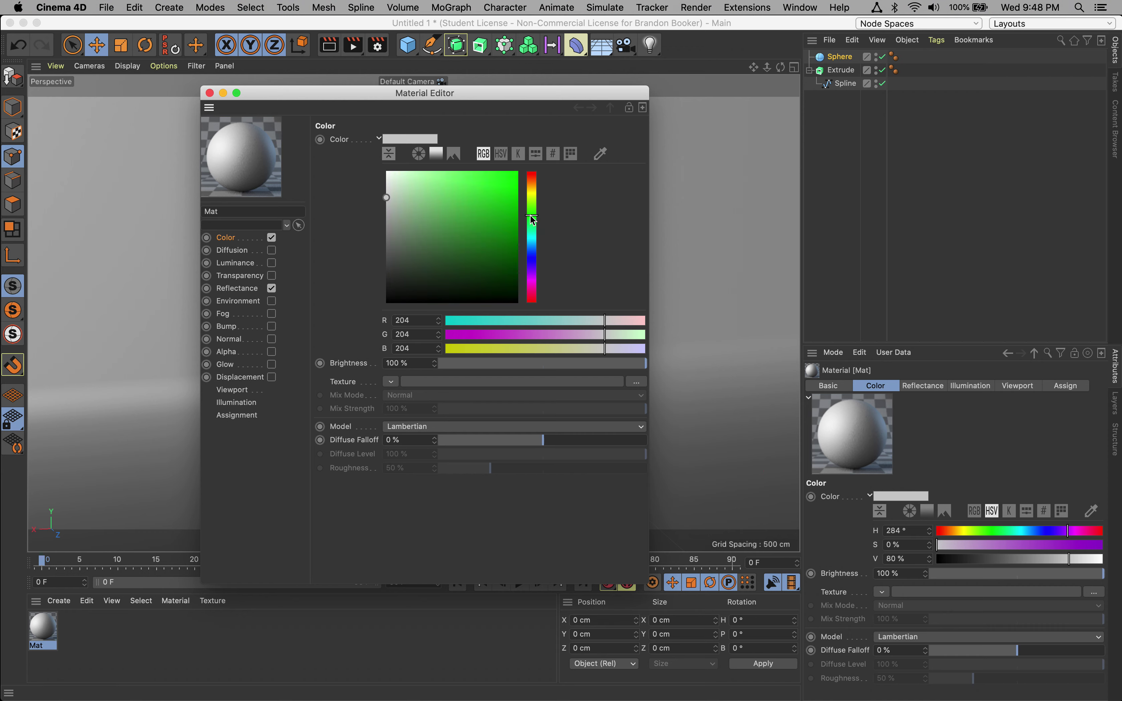
left_click_drag(532, 217, 534, 241)
left_click_drag(406, 179, 436, 175)
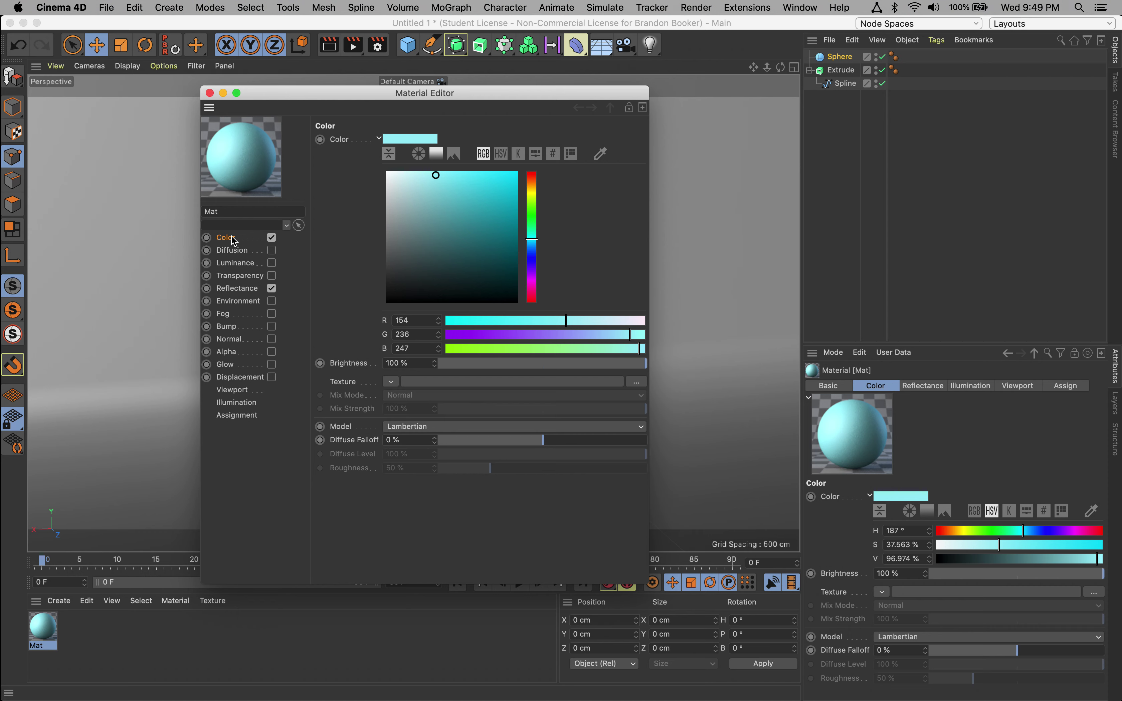
left_click(233, 290)
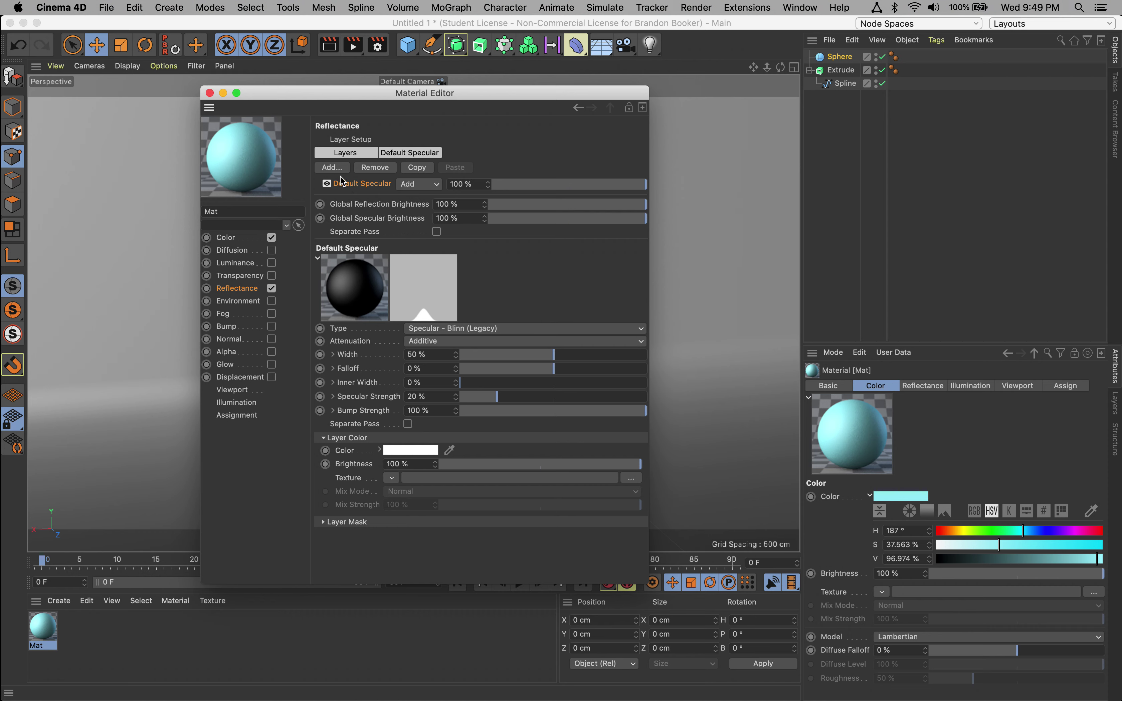
Step: Replace Mat's Default Specular with a 0% roughness Reflection (Legacy) layer using Dielectric Fresnel (IOR 1.35)
key("Delete")
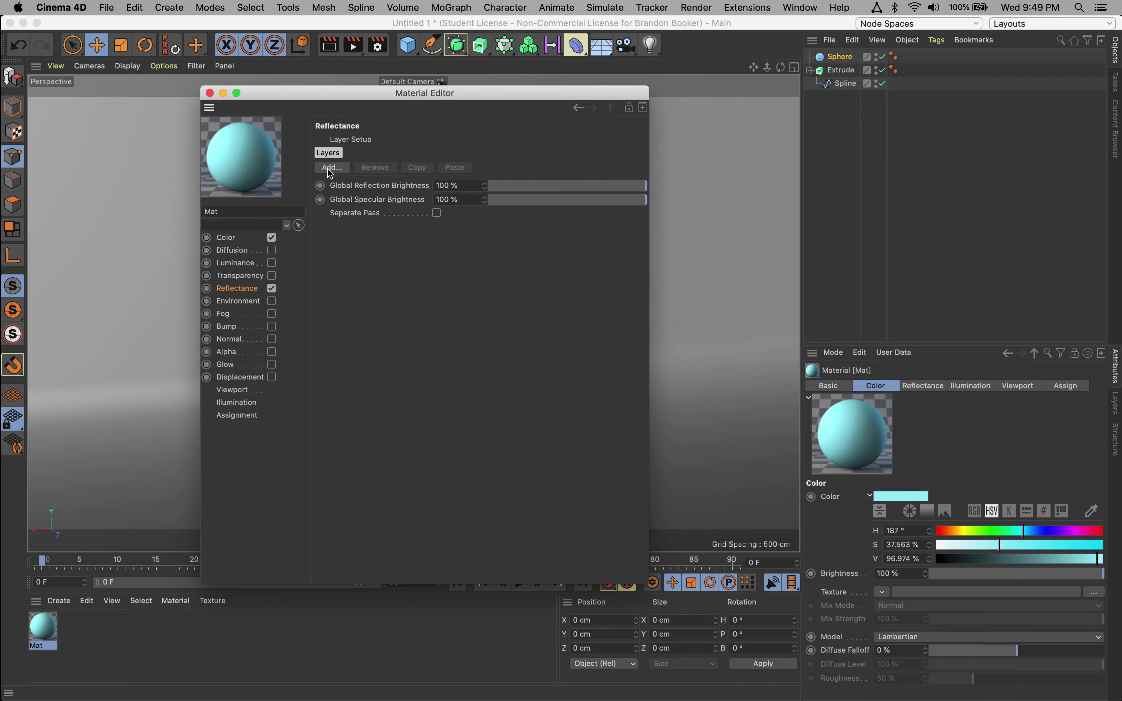
left_click(331, 172)
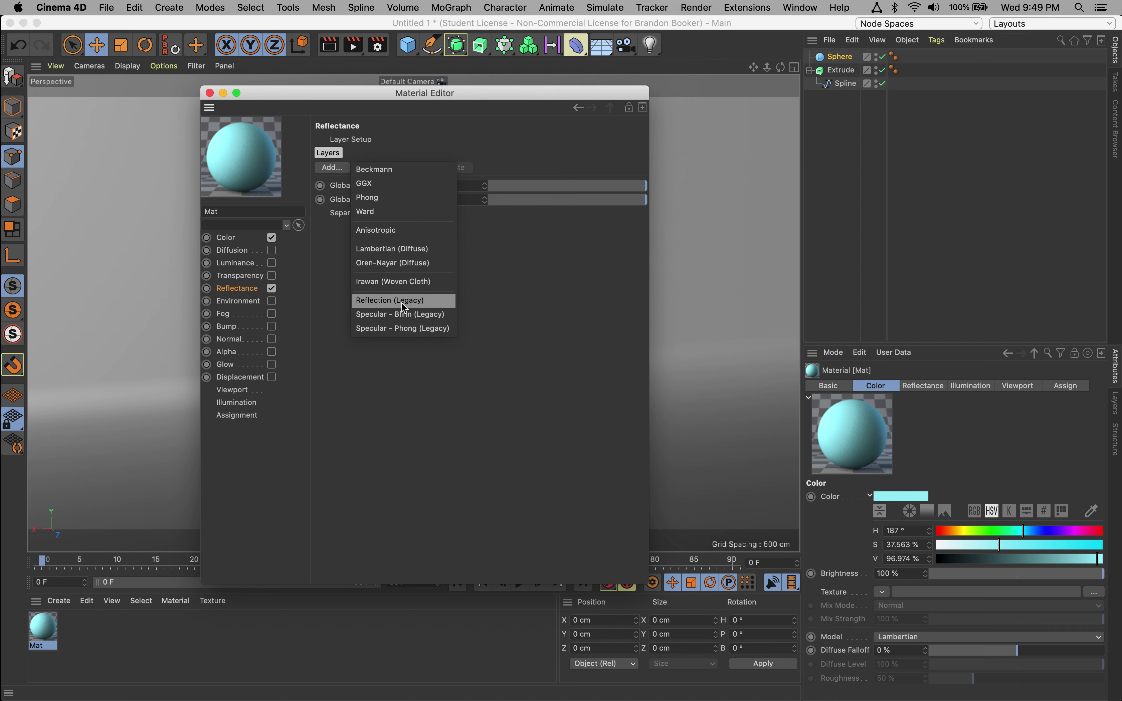
left_click(385, 302)
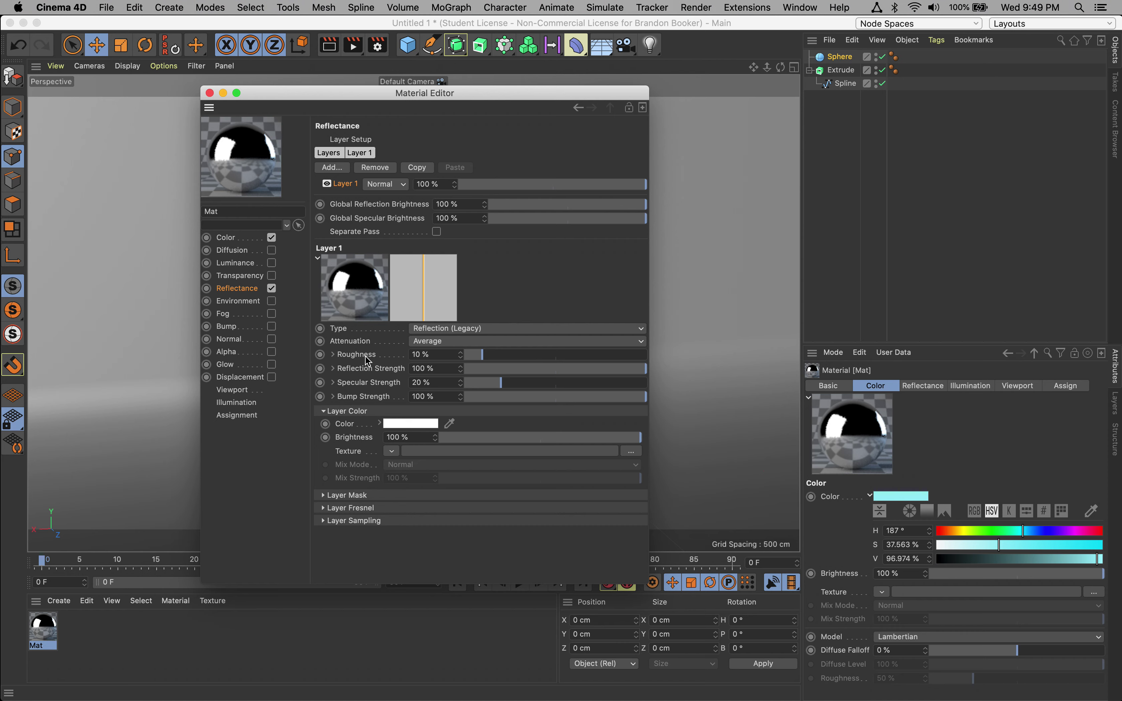
left_click_drag(481, 361, 465, 357)
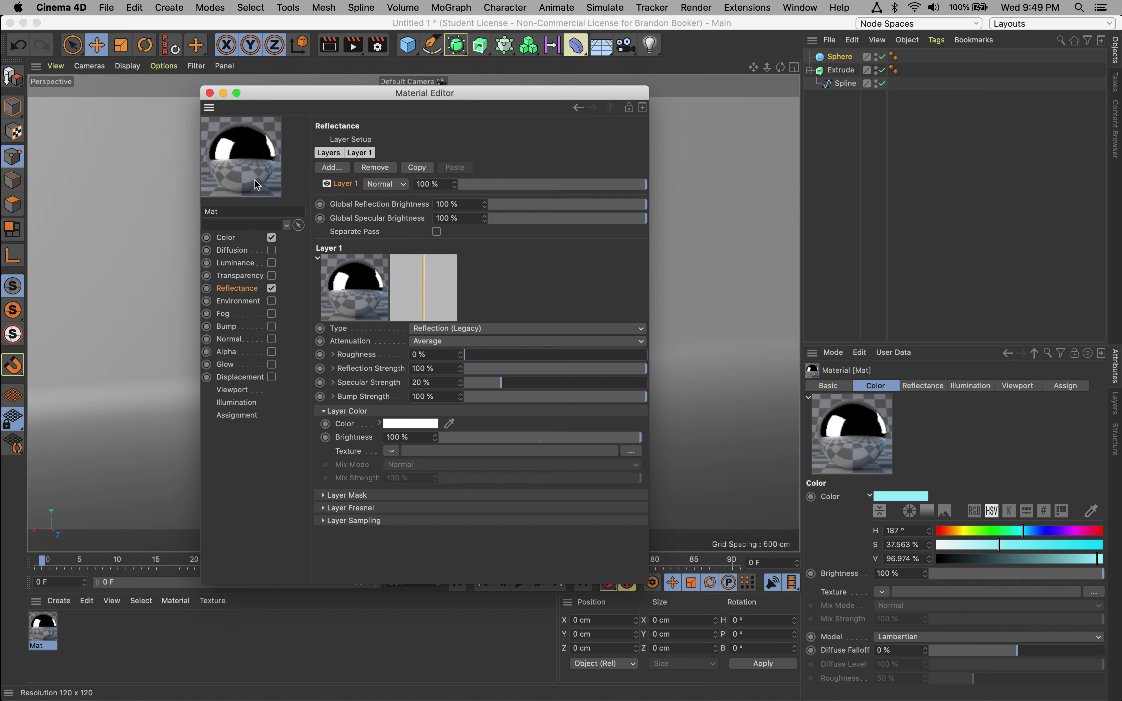
left_click(323, 509)
left_click(393, 522)
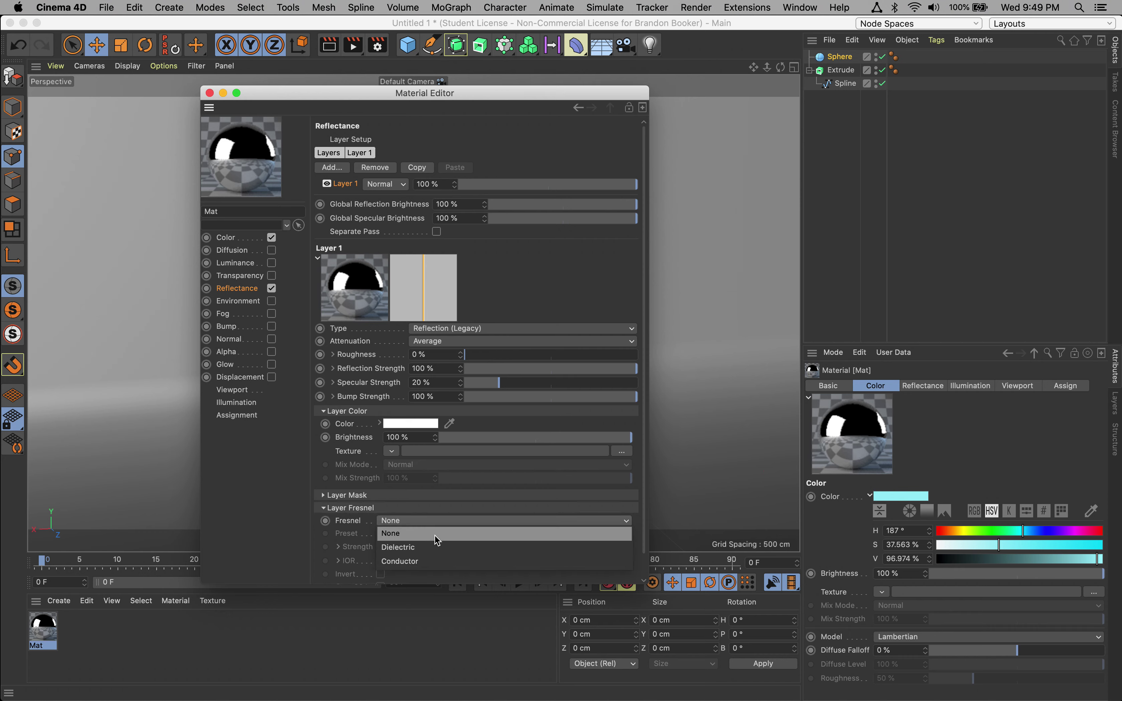
left_click(413, 547)
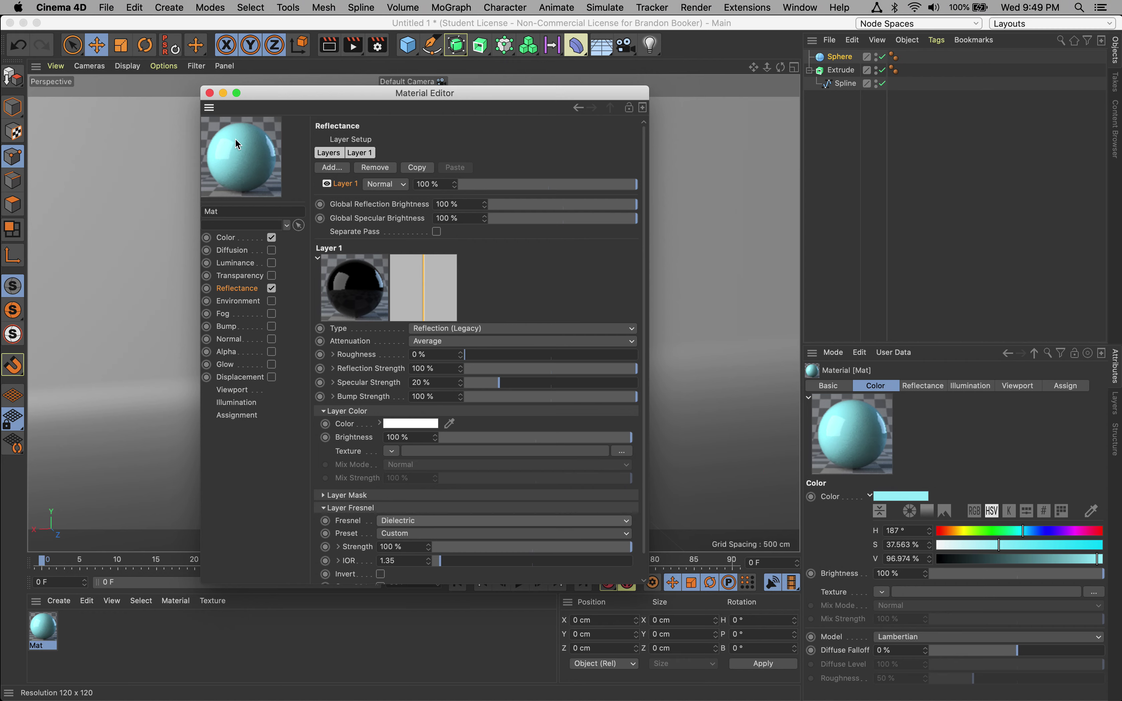
Step: Apply Mat to the Extrude backdrop, orbit the view, and create a second material, Mat.1
left_click(209, 93)
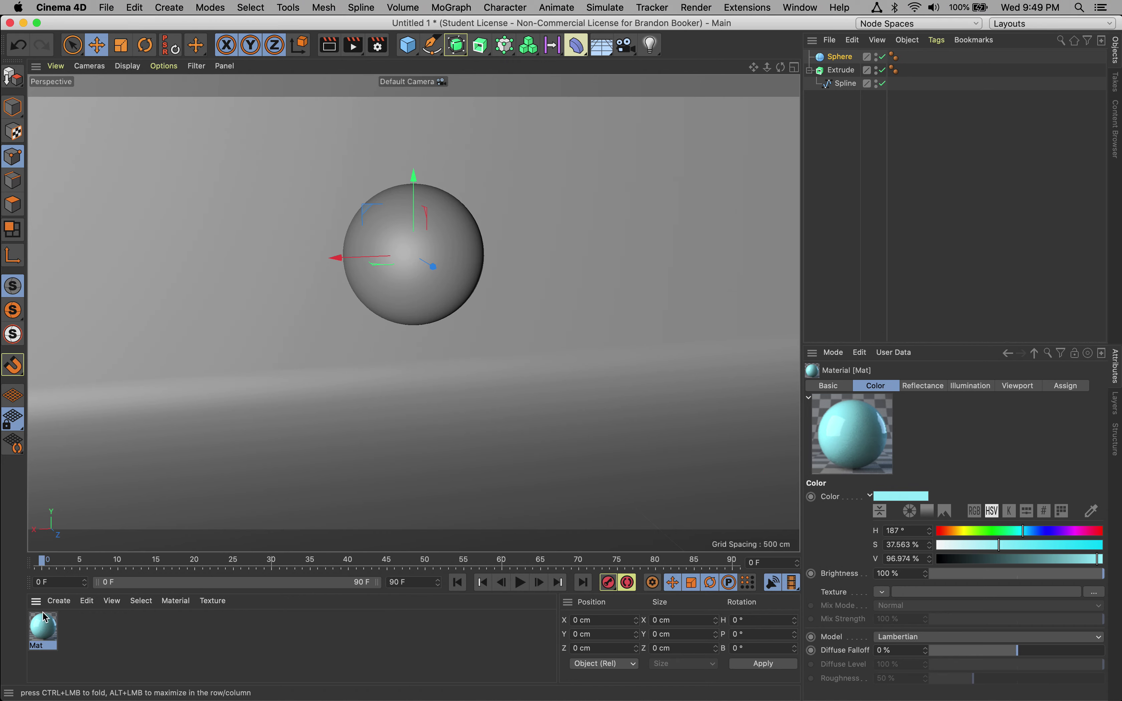
left_click_drag(43, 626, 125, 330)
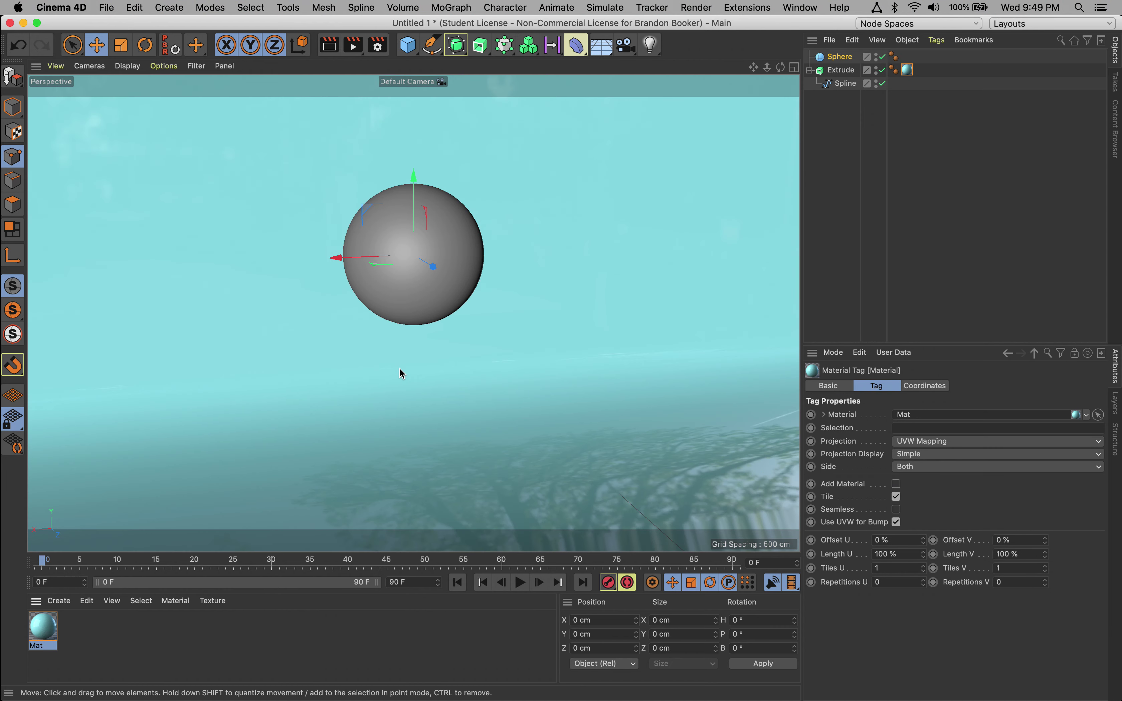
left_click_drag(401, 374, 479, 351, "alt")
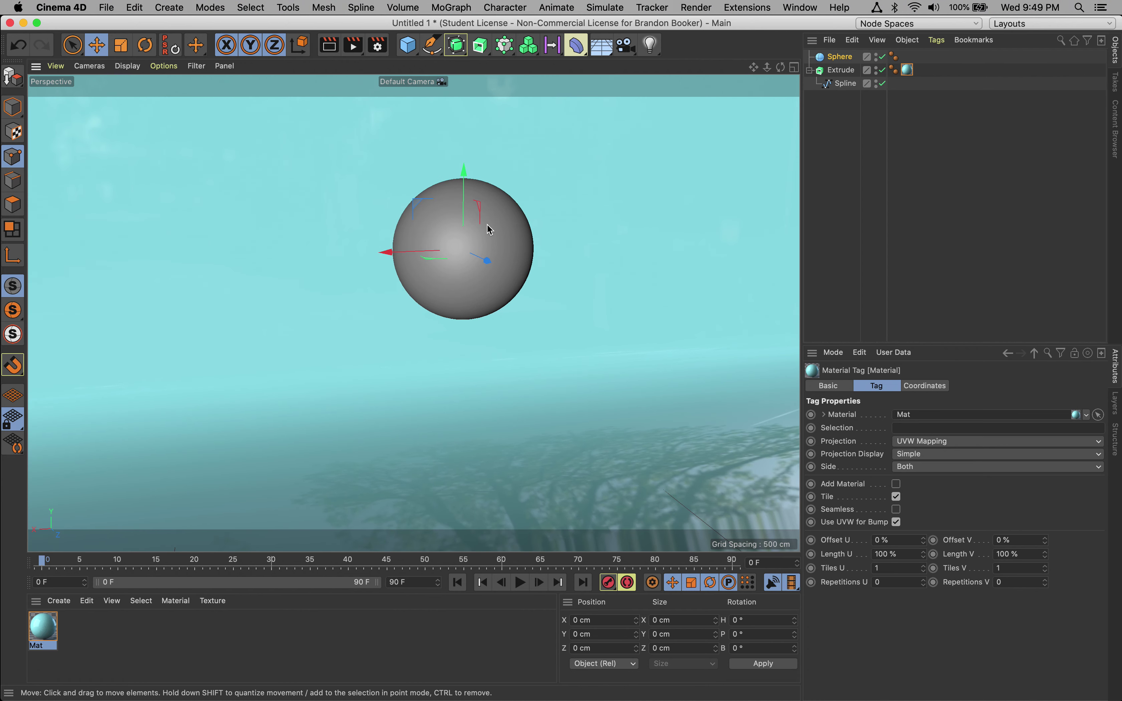
double_click(85, 631)
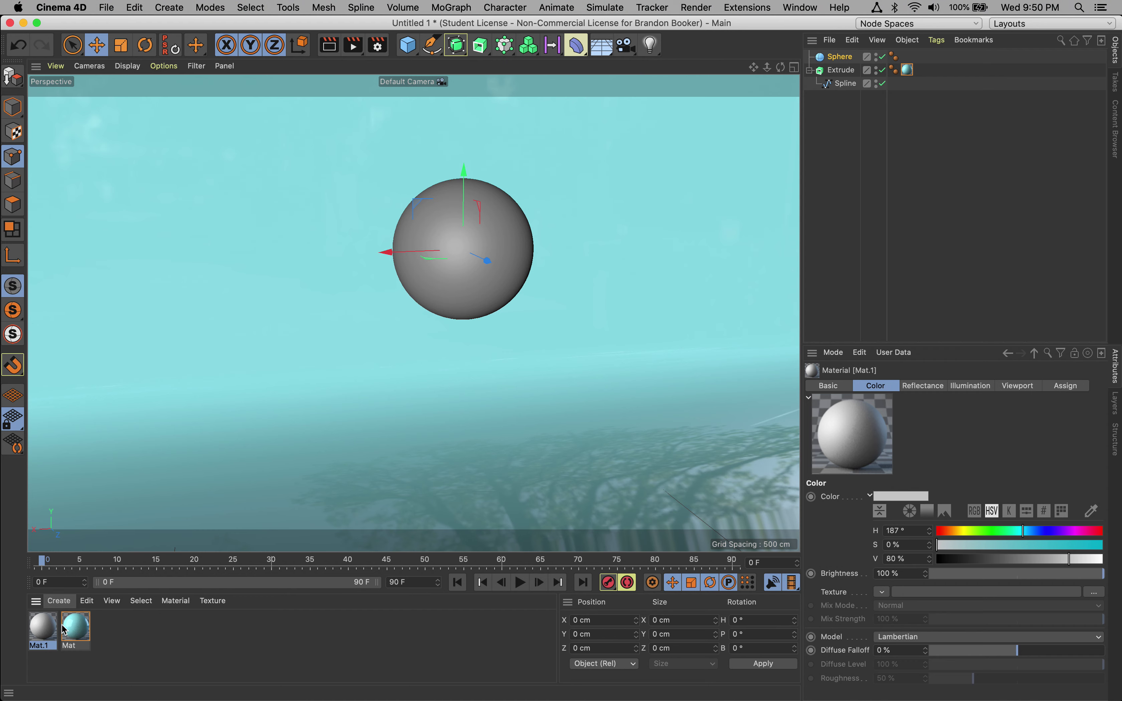
Step: Set Mat.1's colour to a pale blue-tinted off-white (R 218, G 223, B 224)
double_click(39, 627)
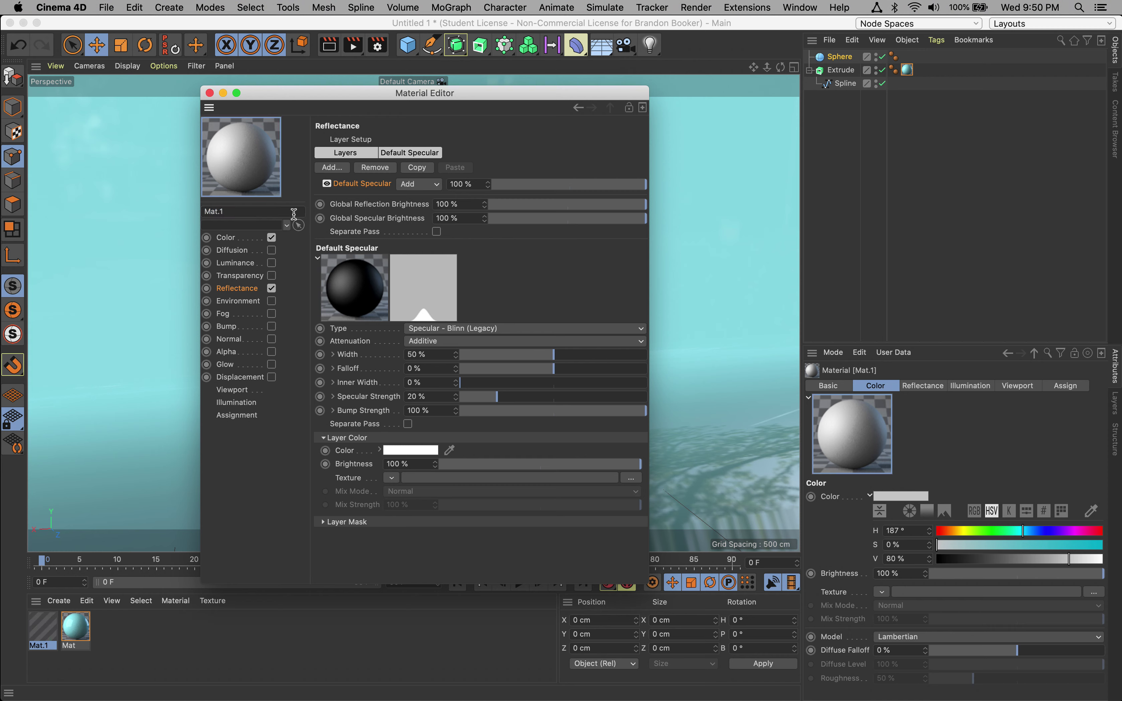
left_click(227, 239)
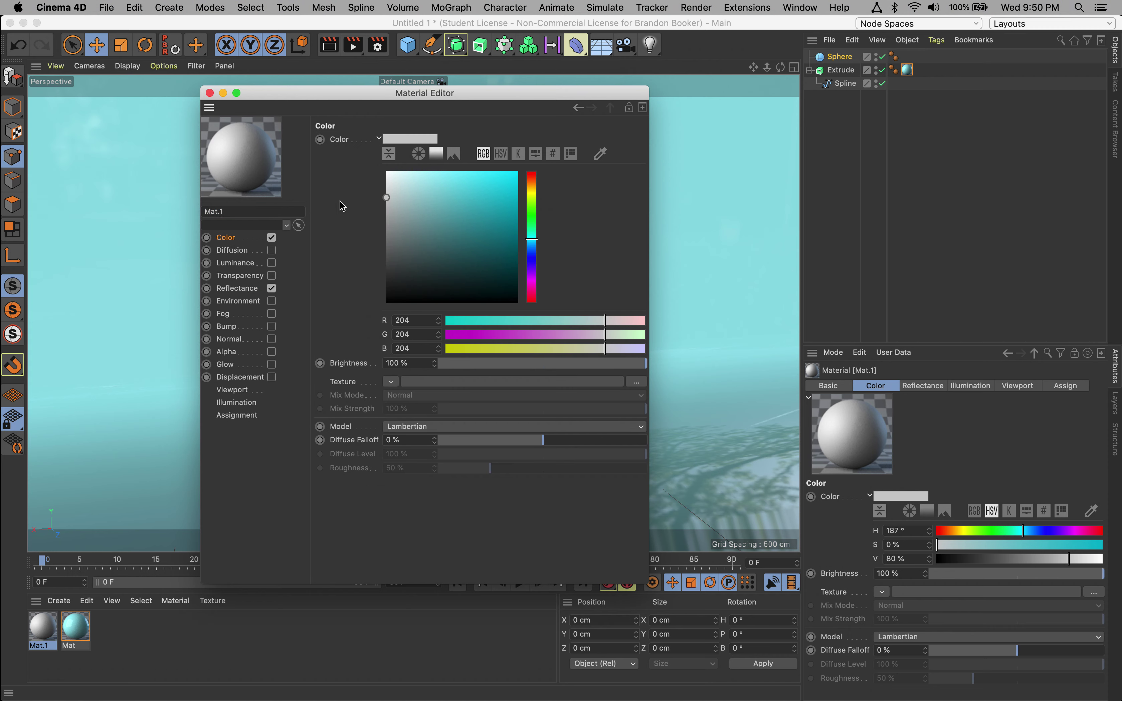
left_click_drag(385, 198, 385, 171)
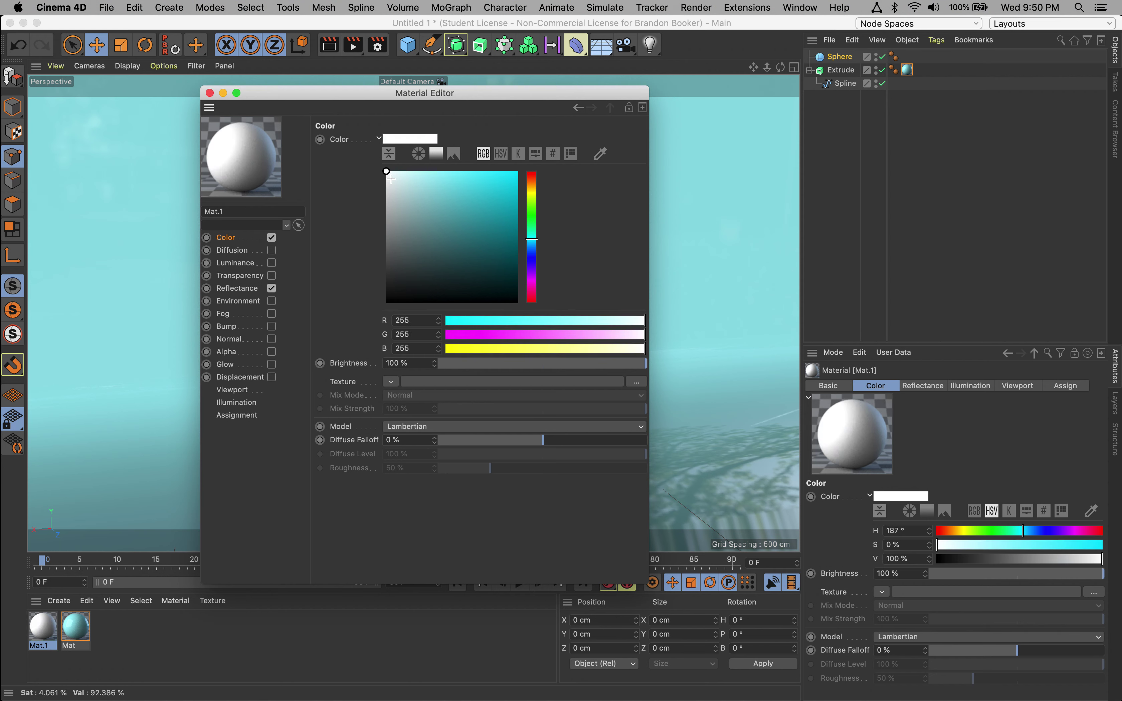
left_click(390, 186)
left_click_drag(391, 186, 390, 187)
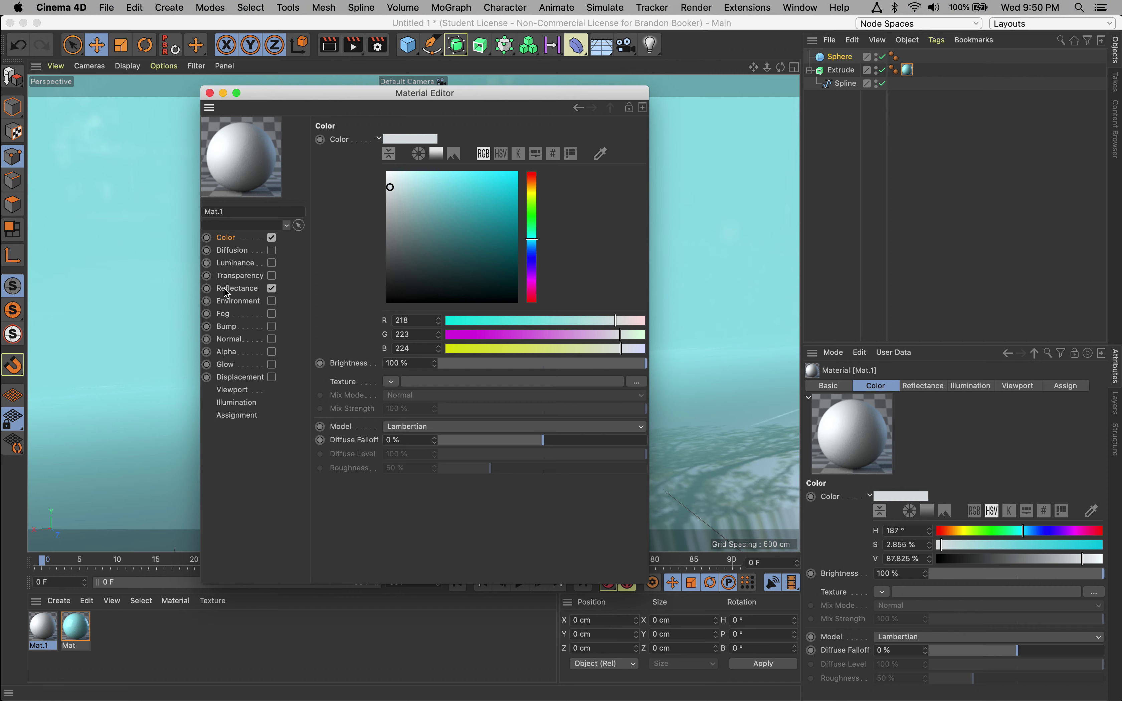
left_click(237, 289)
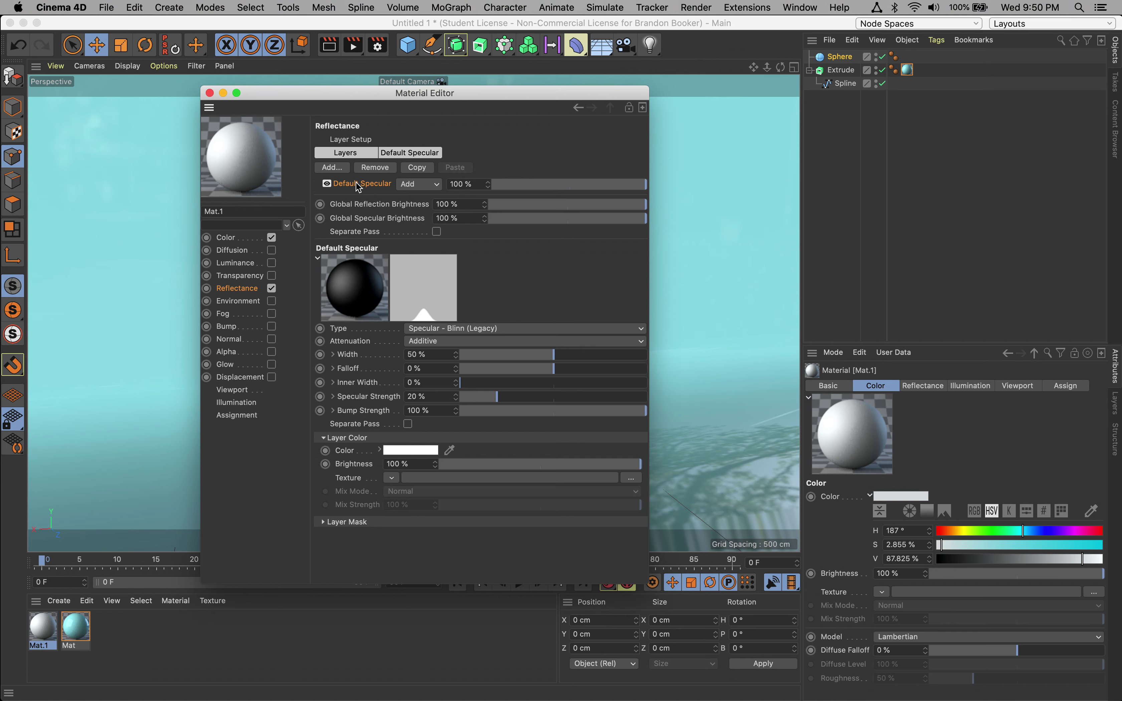
Step: Replace Mat.1's Default Specular with a 0% roughness Beckmann layer using Dielectric Fresnel (IOR 1.35)
key("Delete")
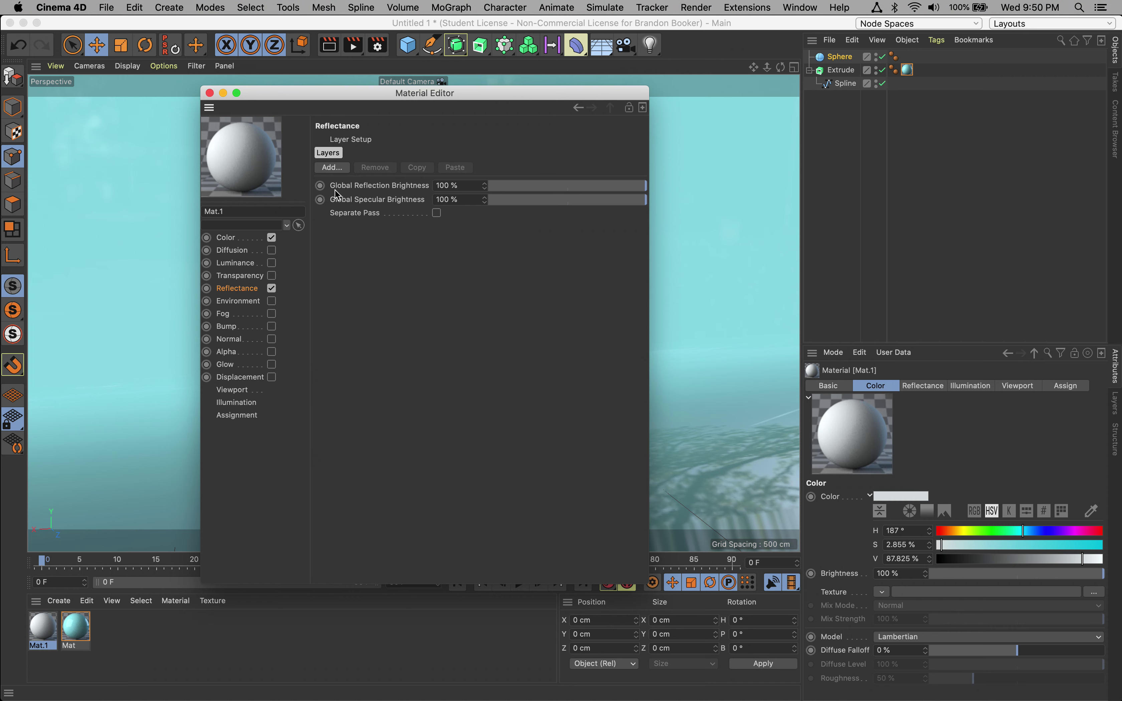
left_click(328, 169)
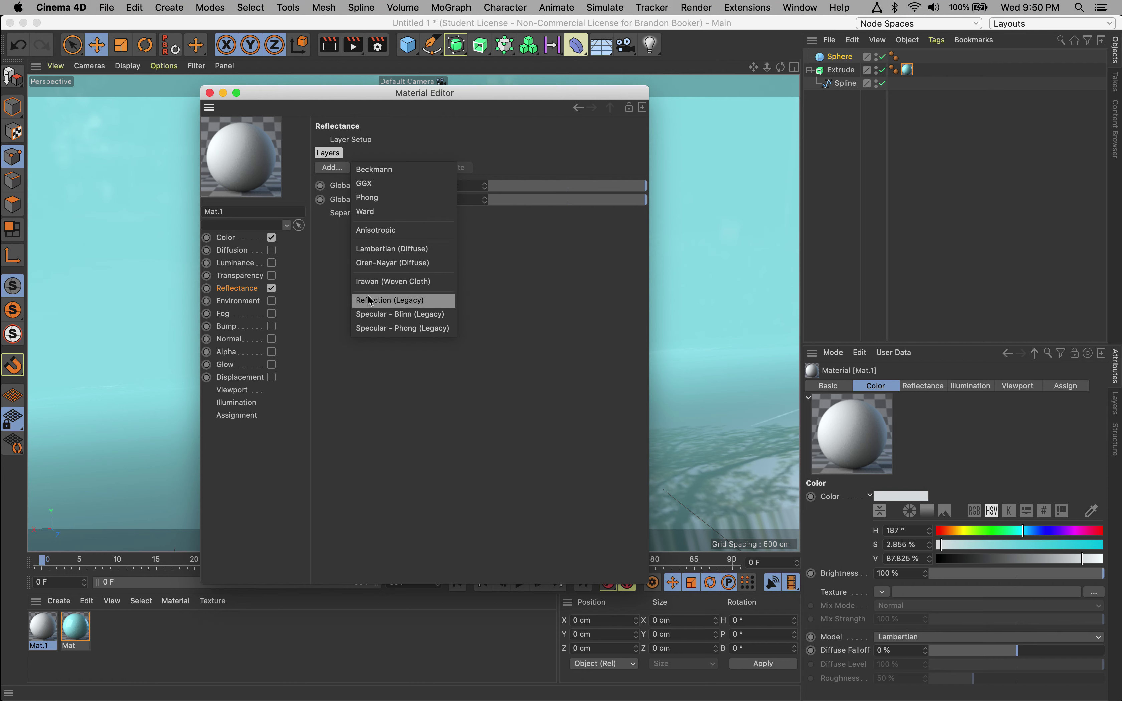
left_click(378, 172)
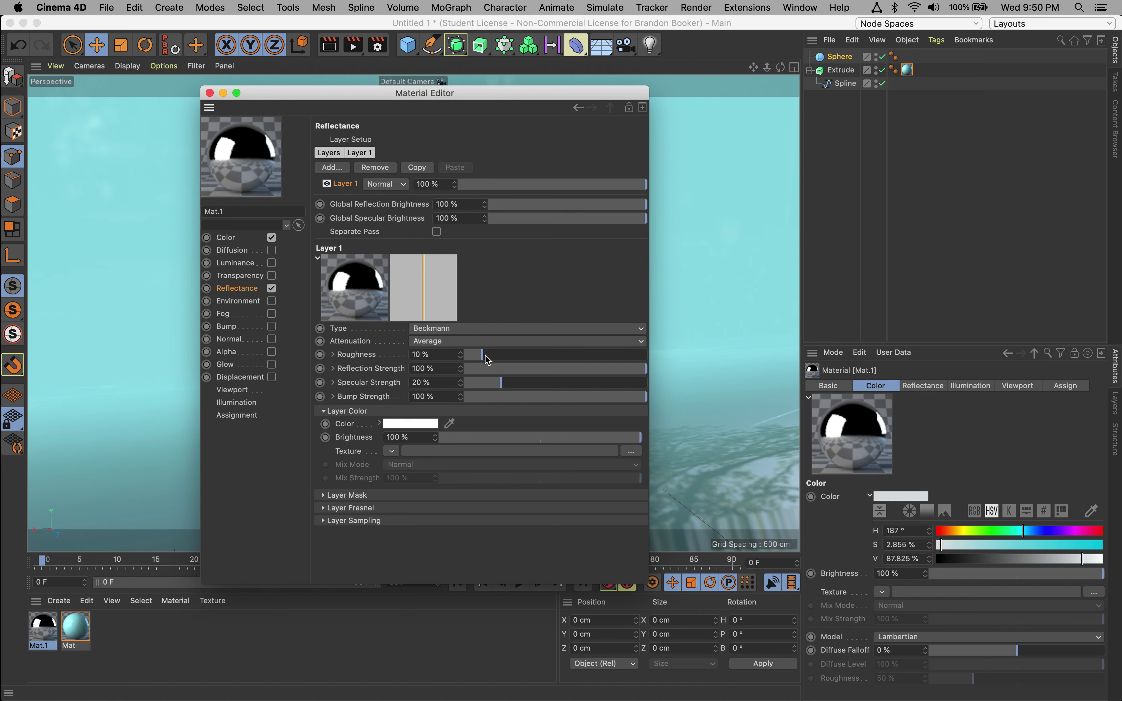
left_click_drag(484, 356, 472, 359)
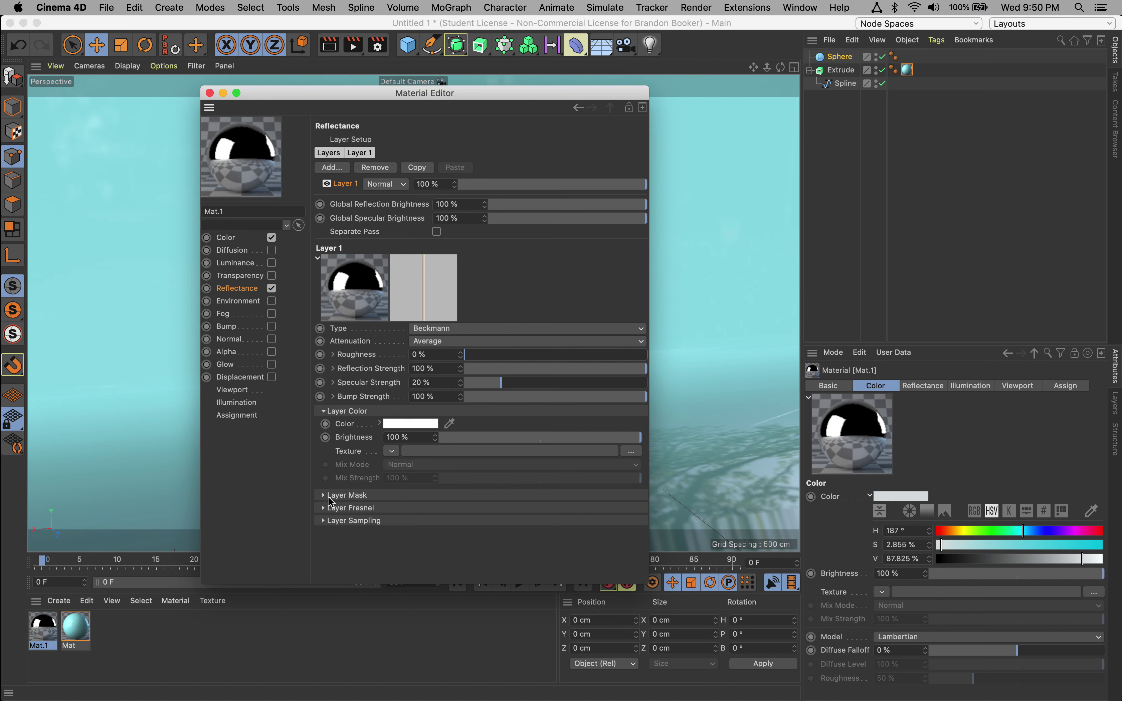
left_click(324, 509)
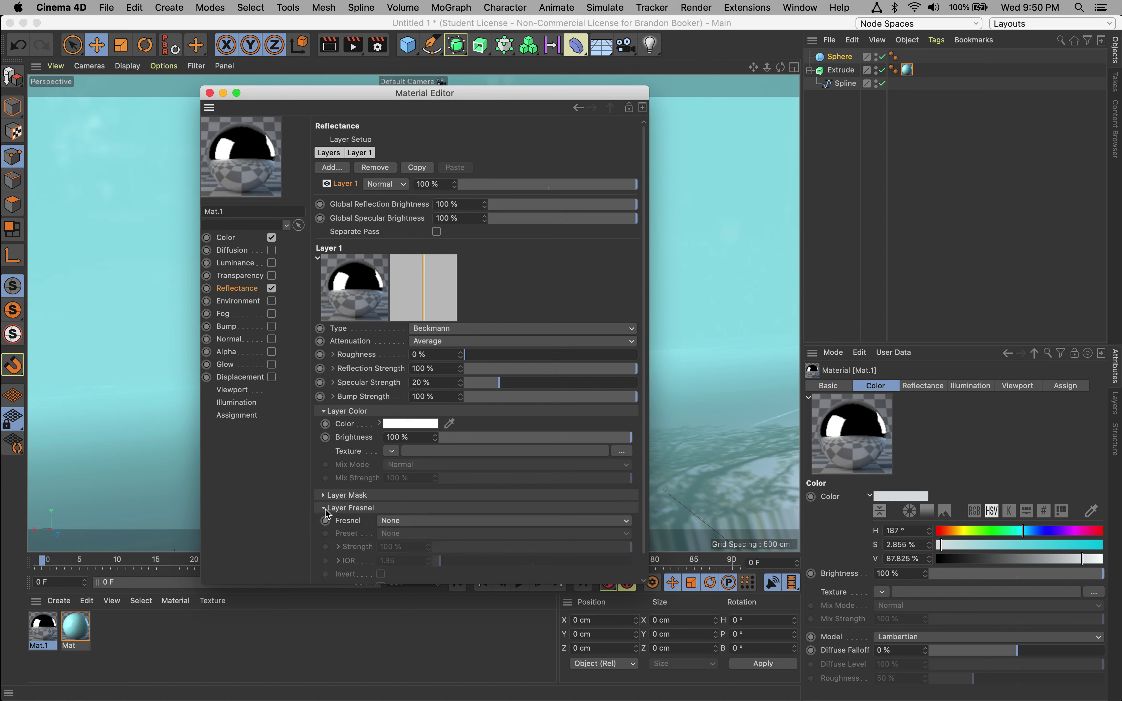
left_click(403, 520)
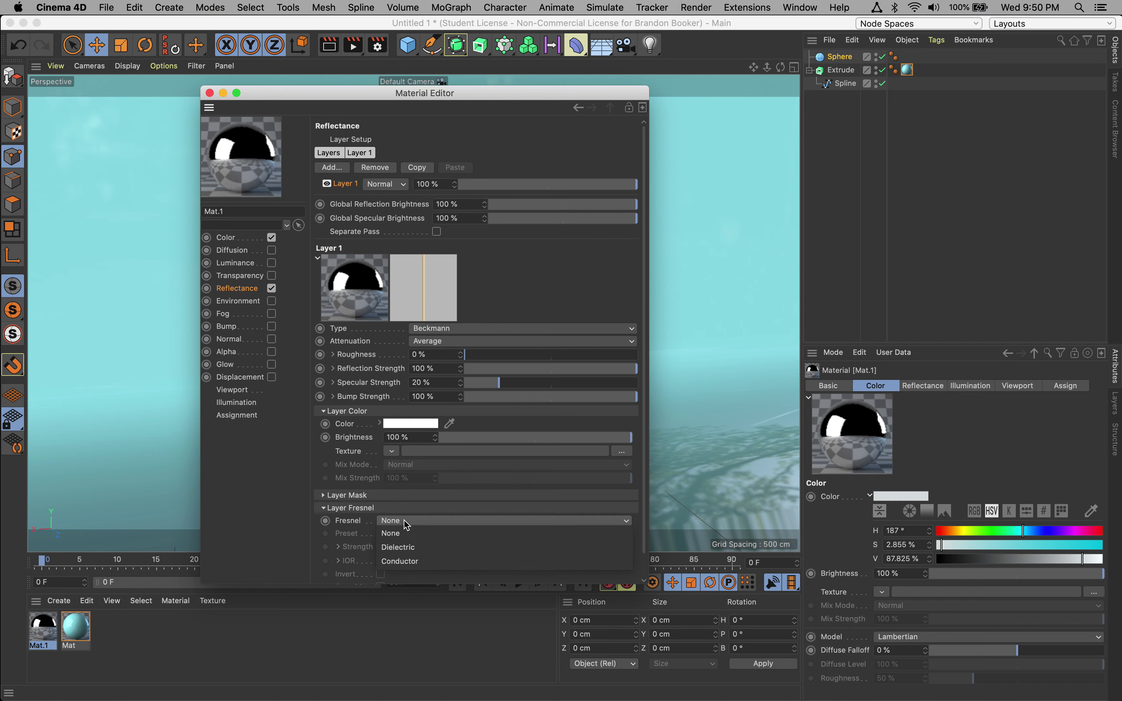
left_click(411, 548)
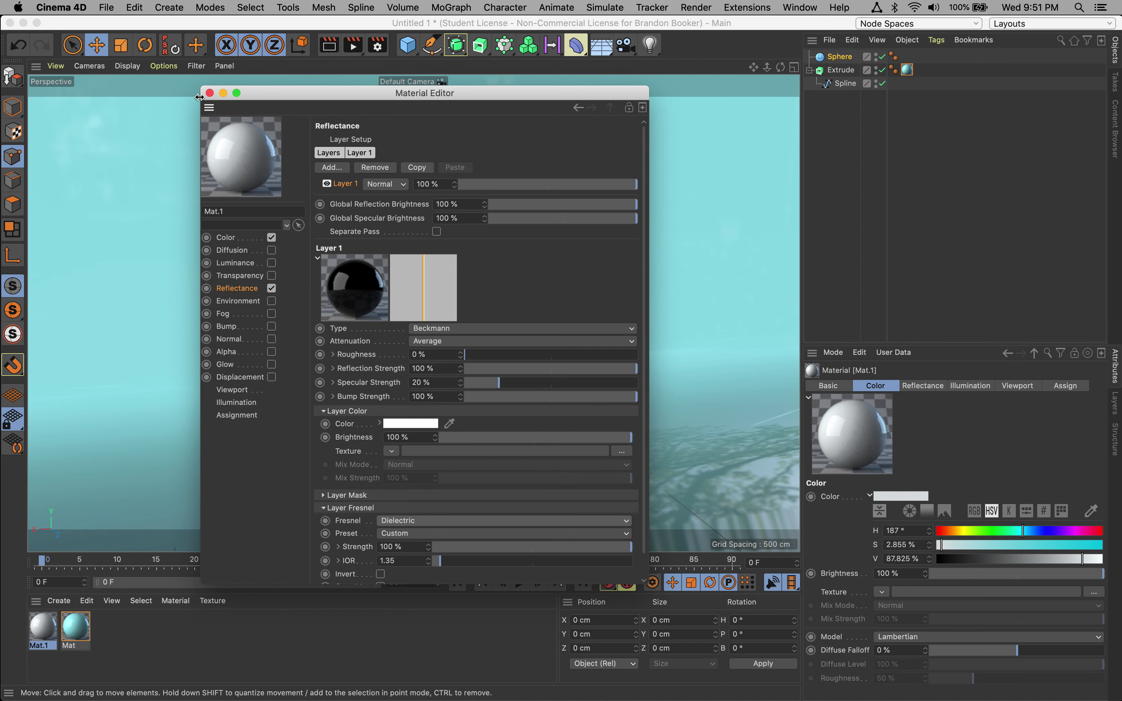
Step: Apply Mat.1 to the sphere, reframe the view, and start a viewport render
left_click(209, 94)
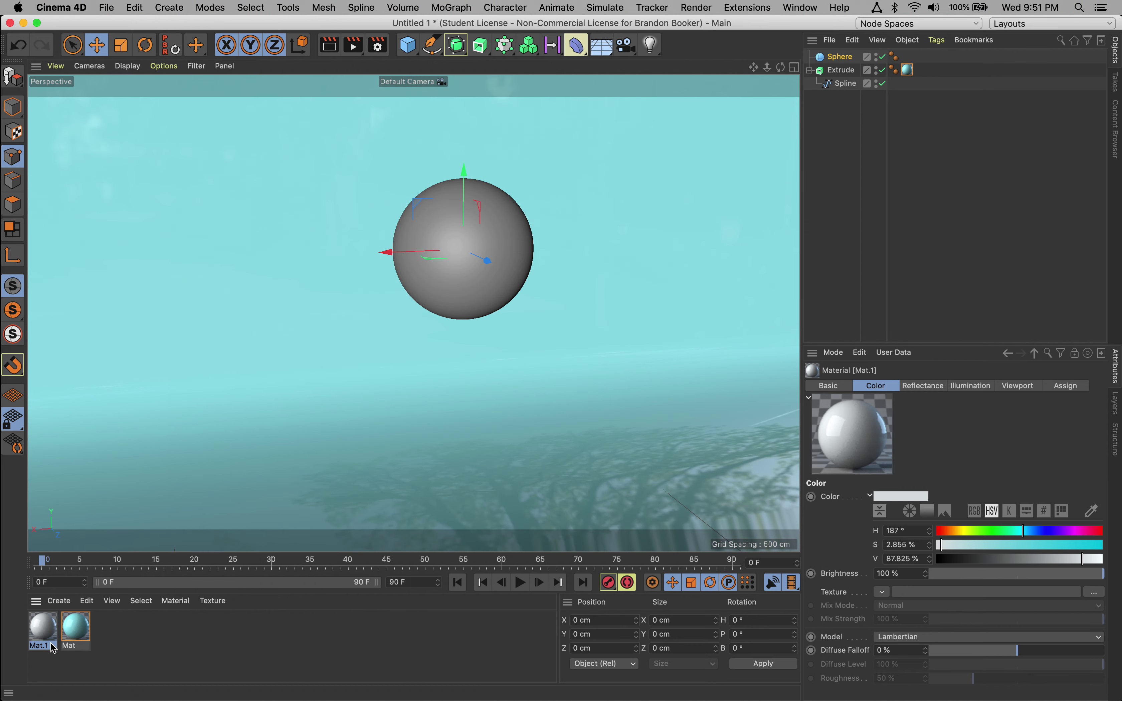
left_click_drag(46, 629, 437, 241)
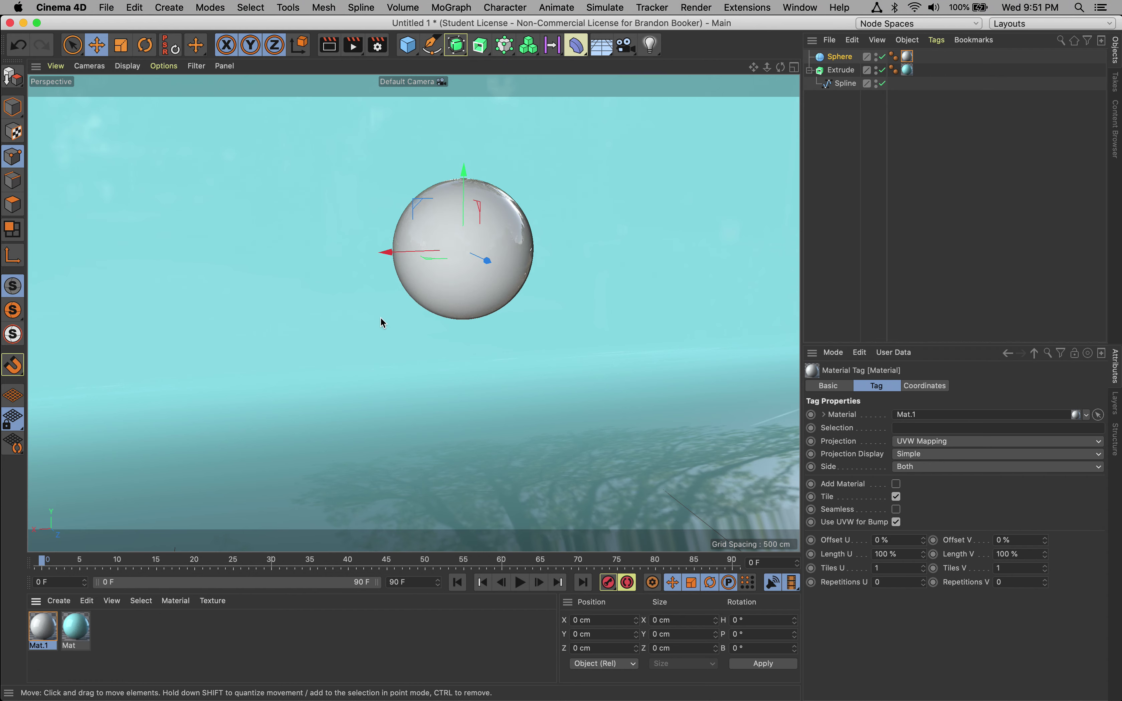
right_click_drag(381, 322, 343, 323, "alt")
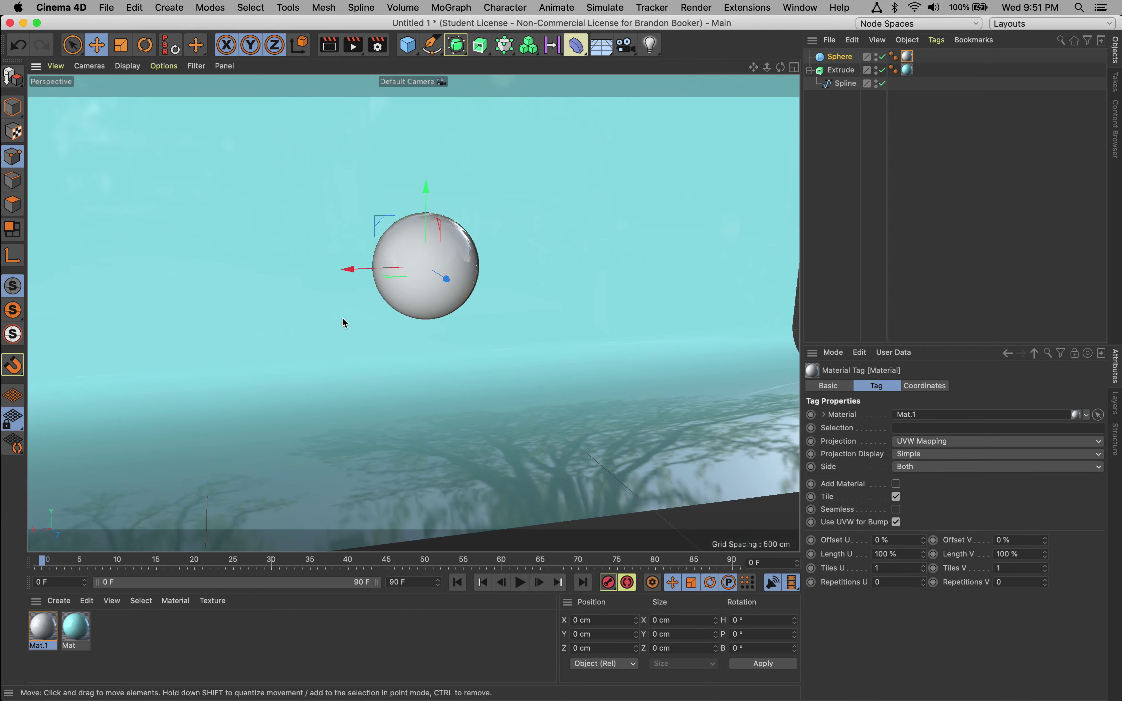
left_click_drag(348, 317, 440, 330, "alt")
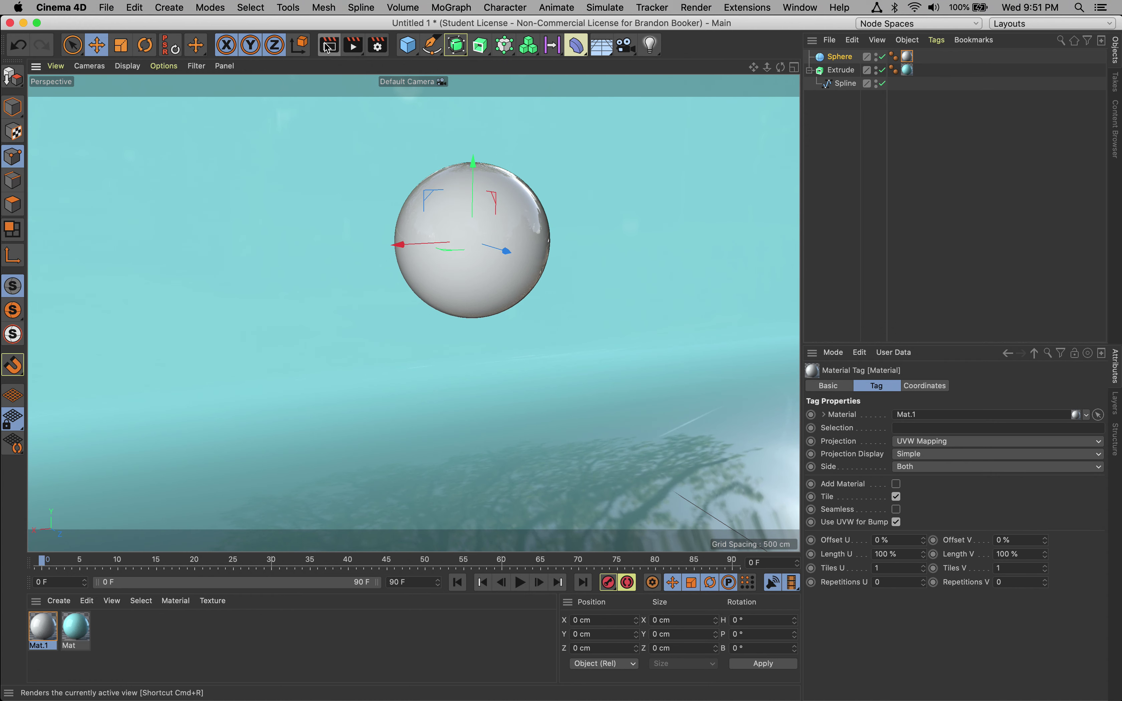
left_click(331, 52)
Step: Re-render the active viewport to preview the glossy off-white sphere on the cyan backdrop
left_click(438, 243)
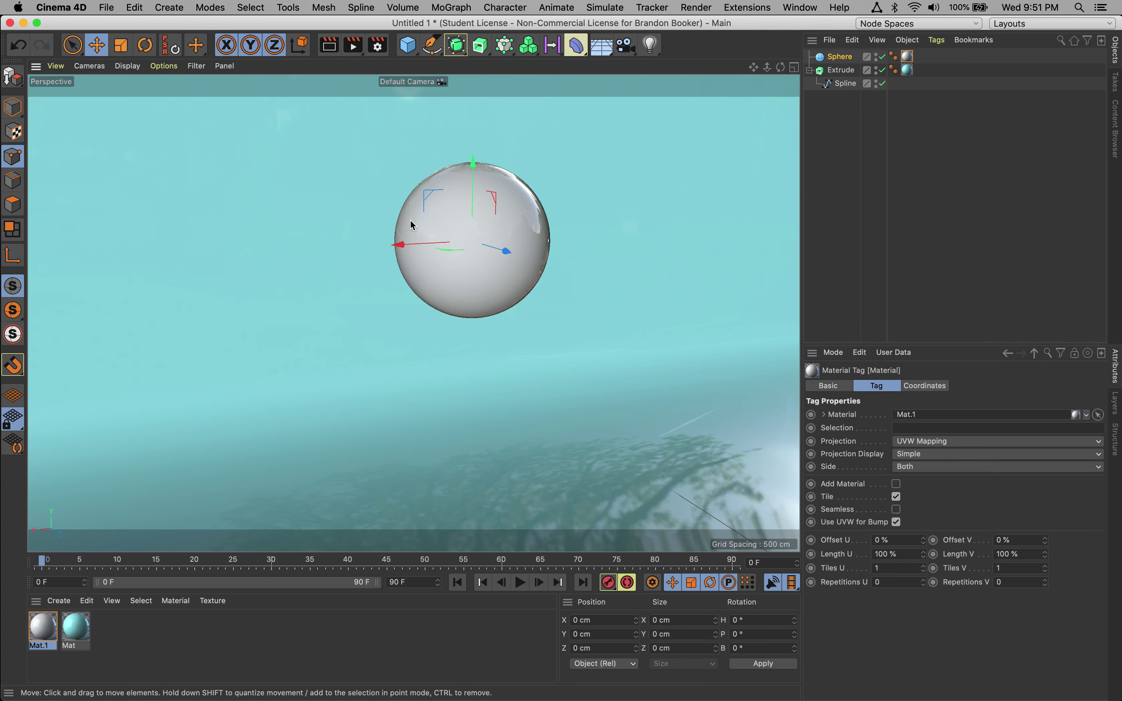
left_click(330, 47)
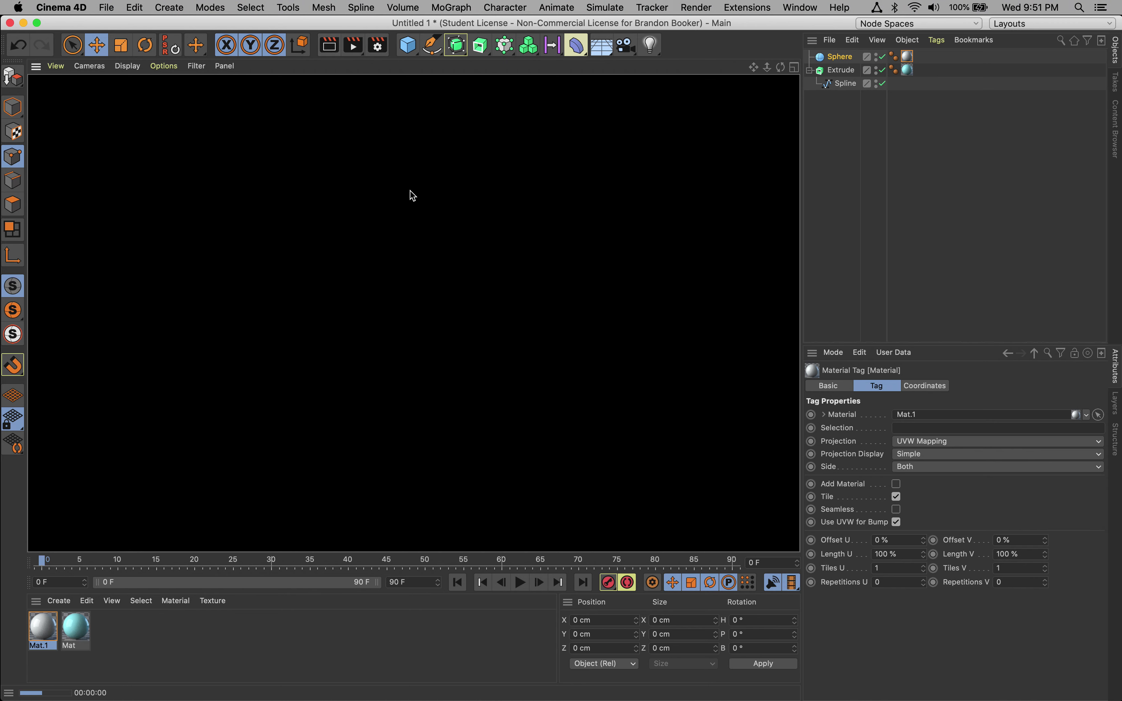